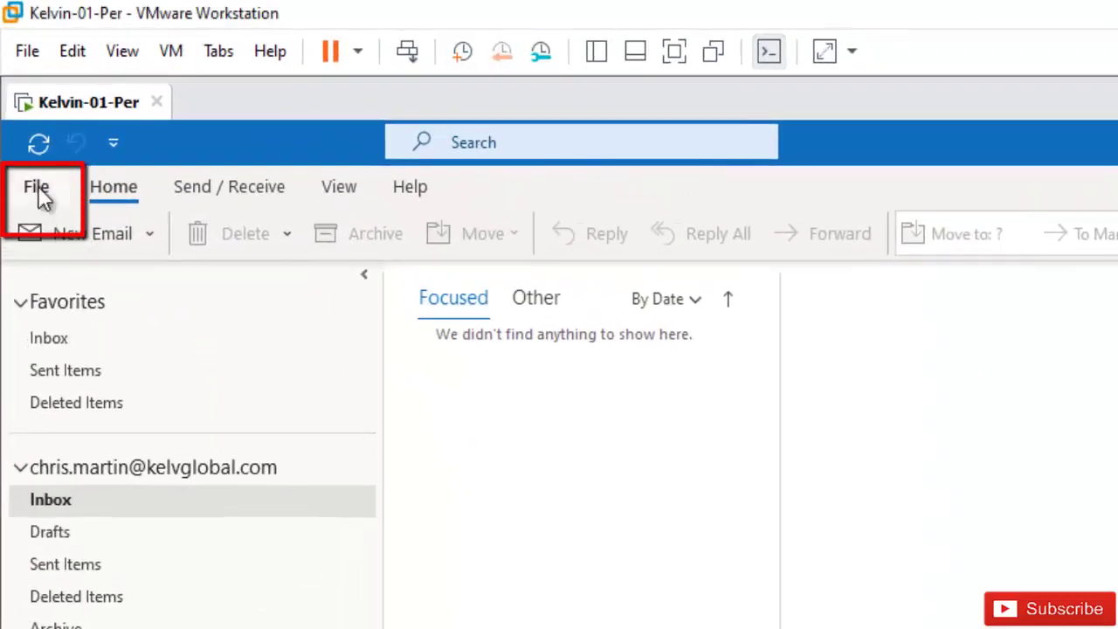
From Outlook's File backstage, open the Office Account page with user and product information.
click(38, 185)
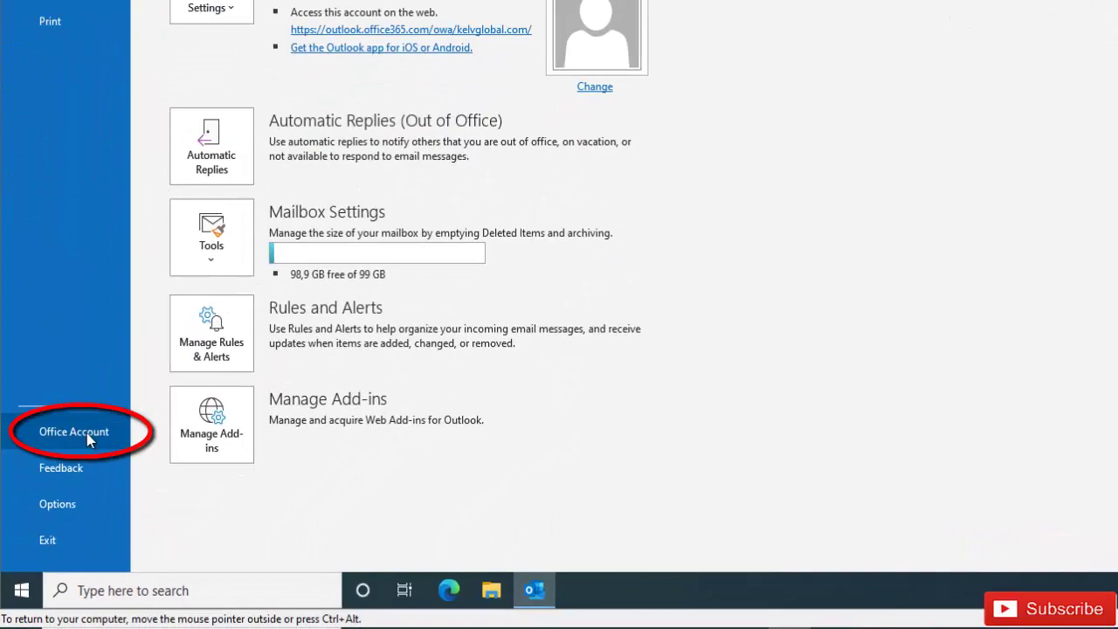
click(86, 434)
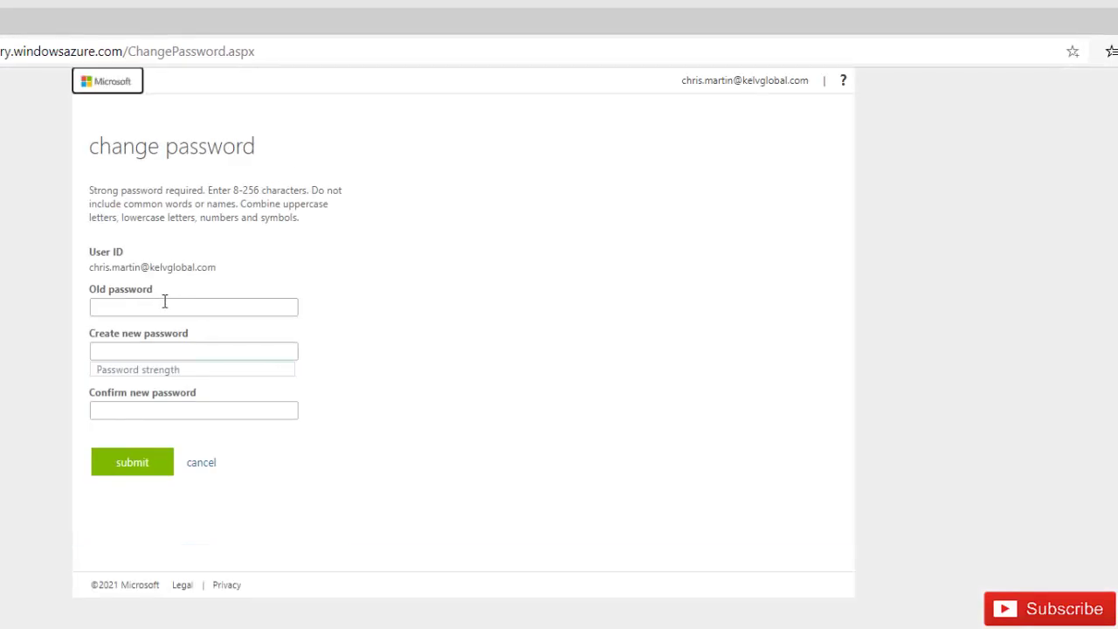
Enter the current password, enter and confirm a new strong password, and submit the change.
click(165, 304)
text(**)
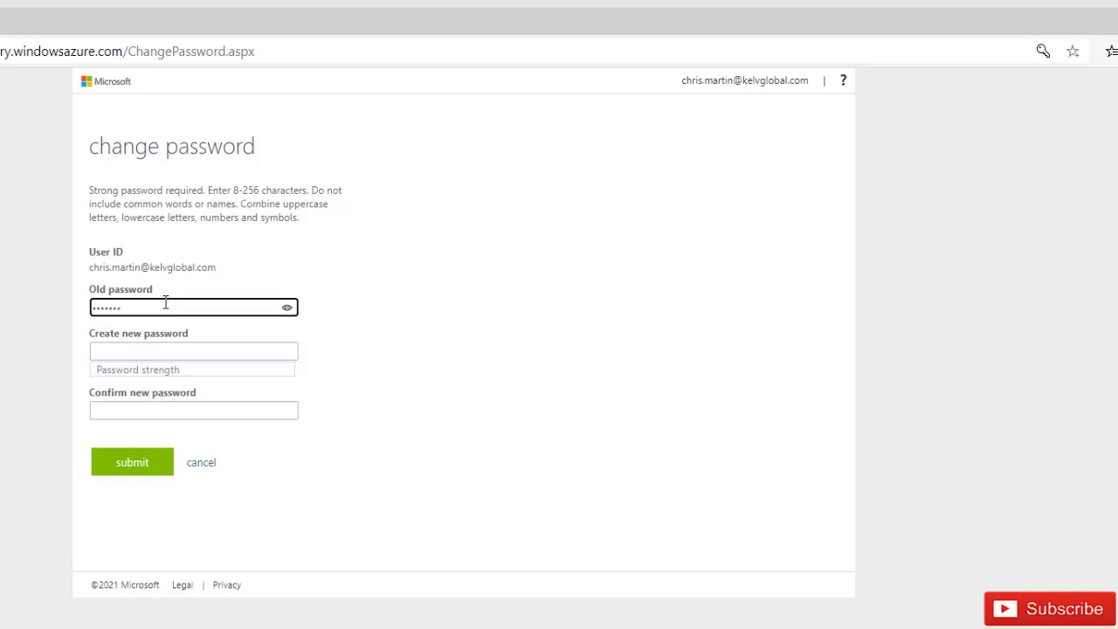
click(129, 347)
text(*******)
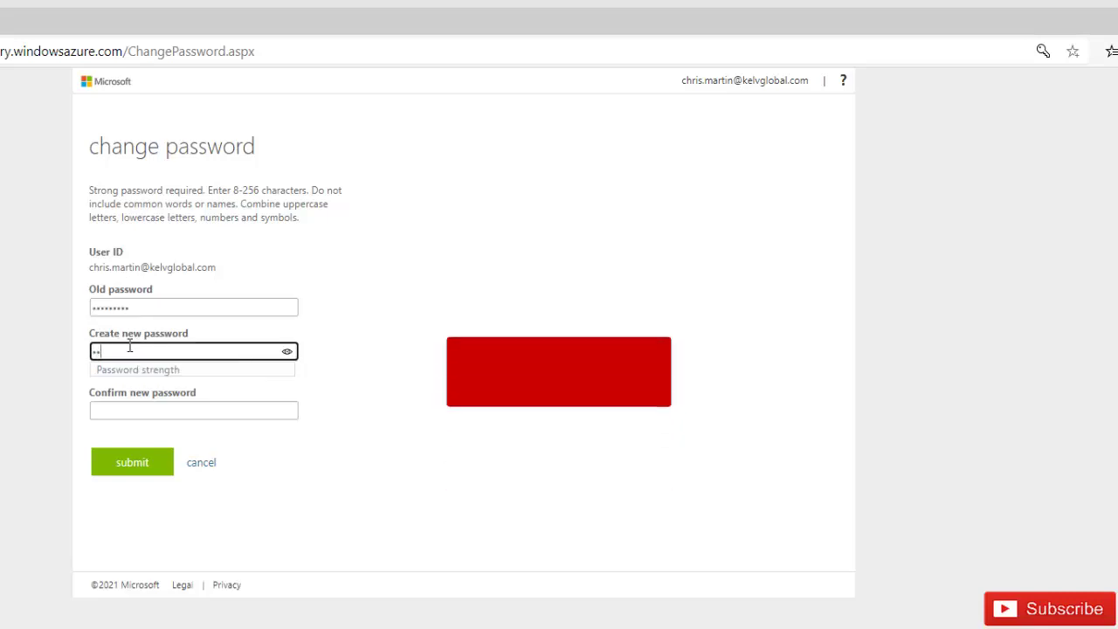
text(**)
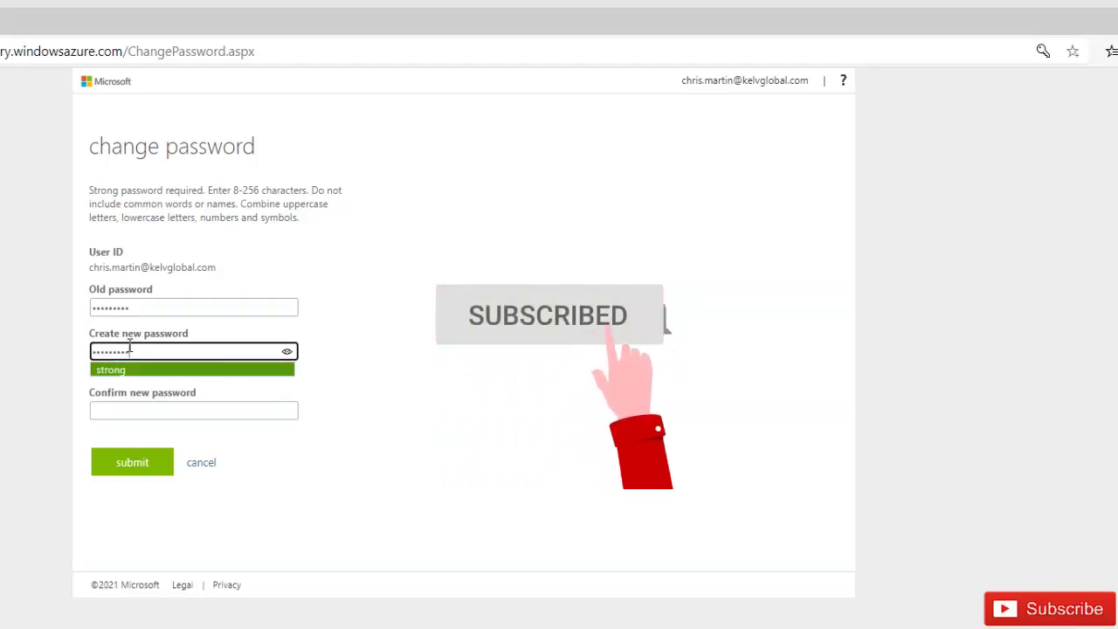
key(Tab)
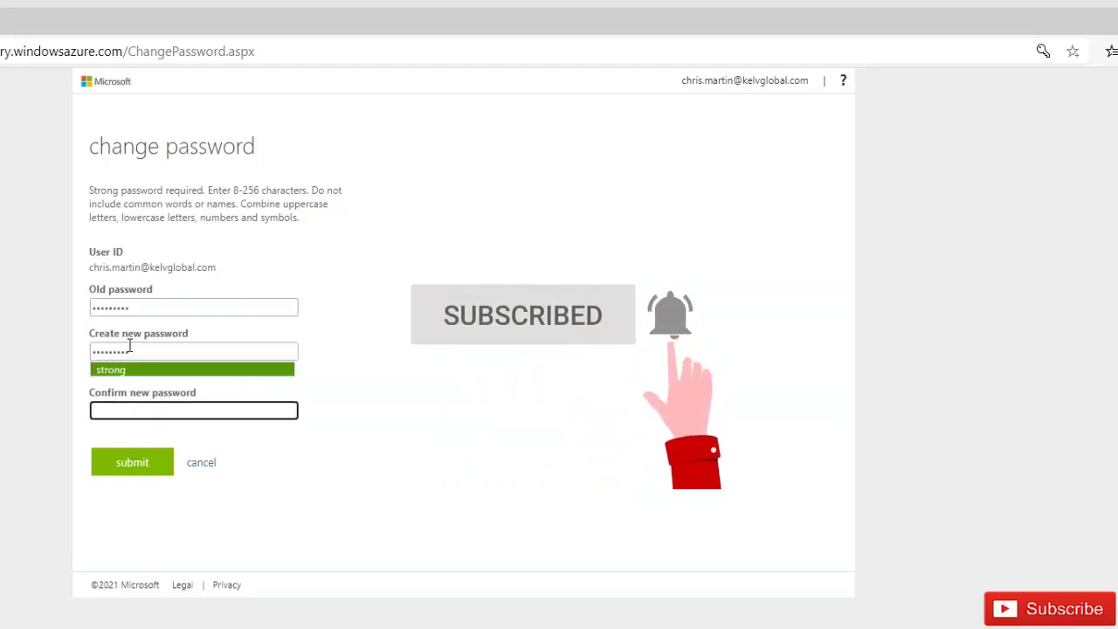
text(******)
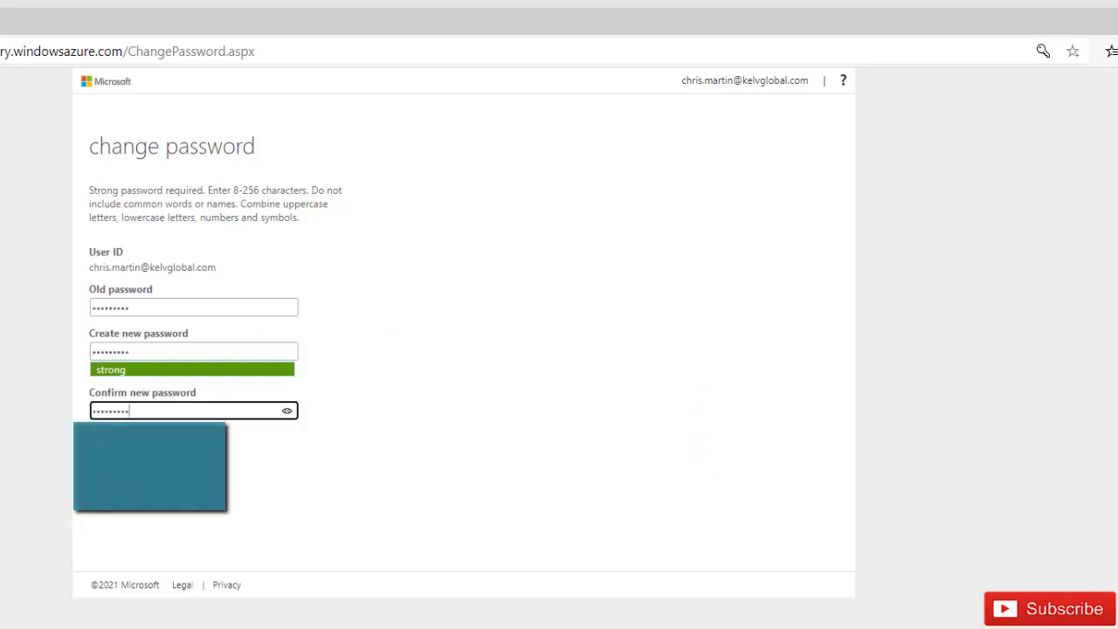
key(Return)
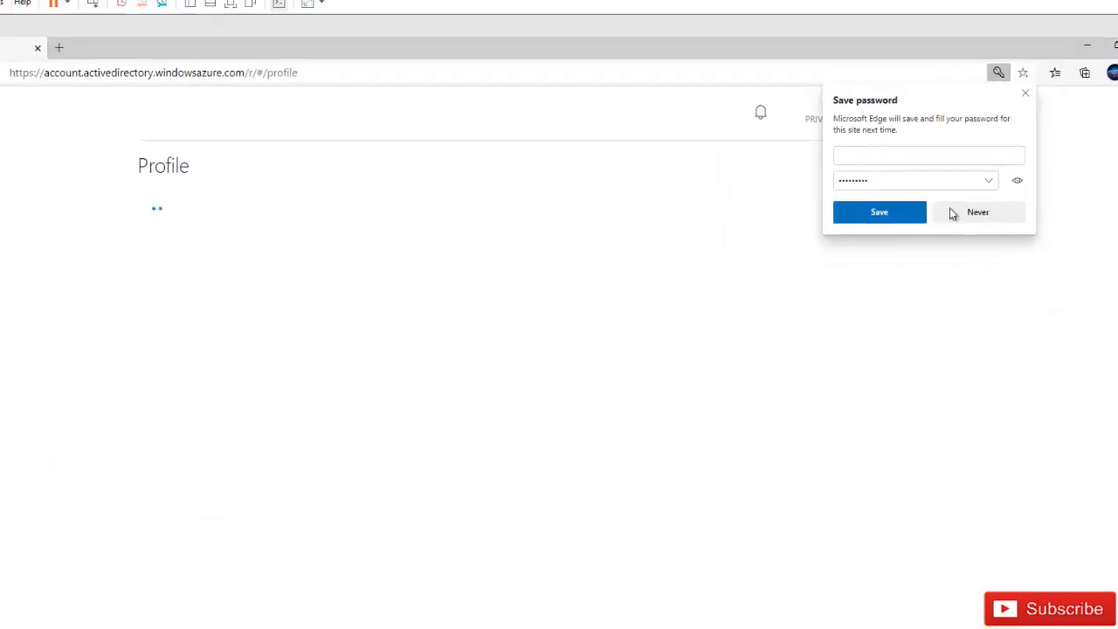
Choose Never on Edge's prompt to save the new password.
click(996, 105)
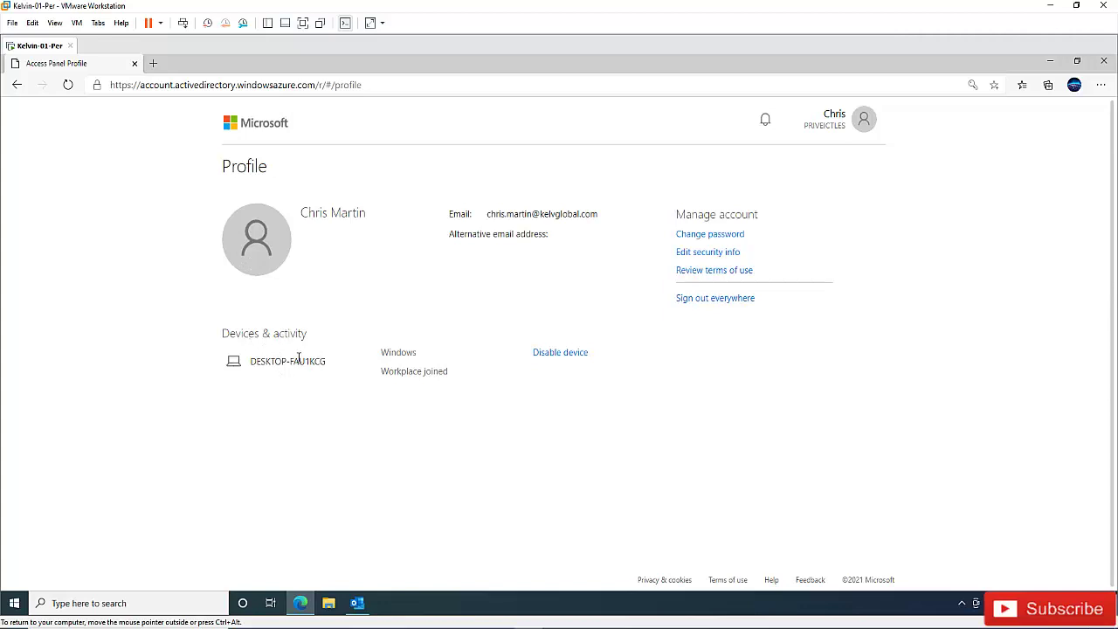
Leave Backstage, close Outlook completely, and relaunch it from the taskbar.
click(357, 602)
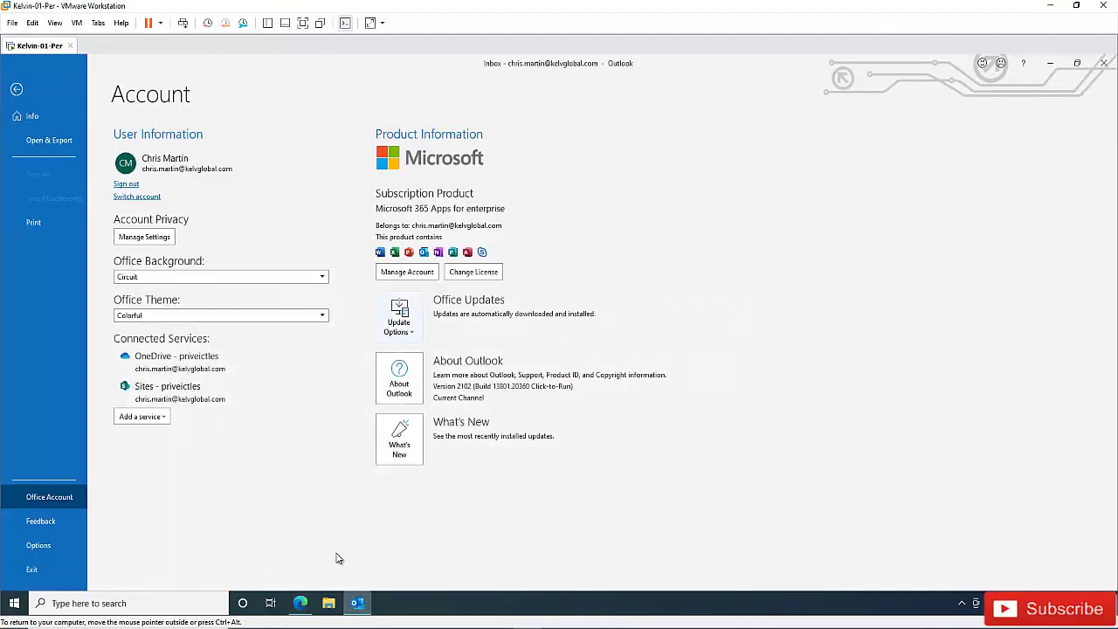
click(15, 89)
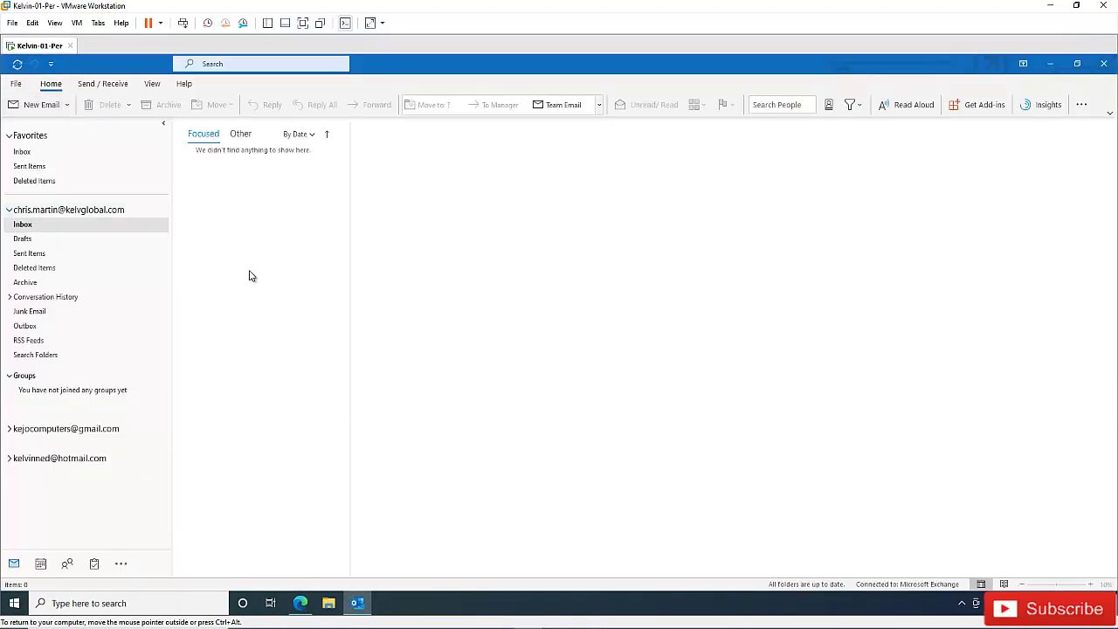
click(1105, 64)
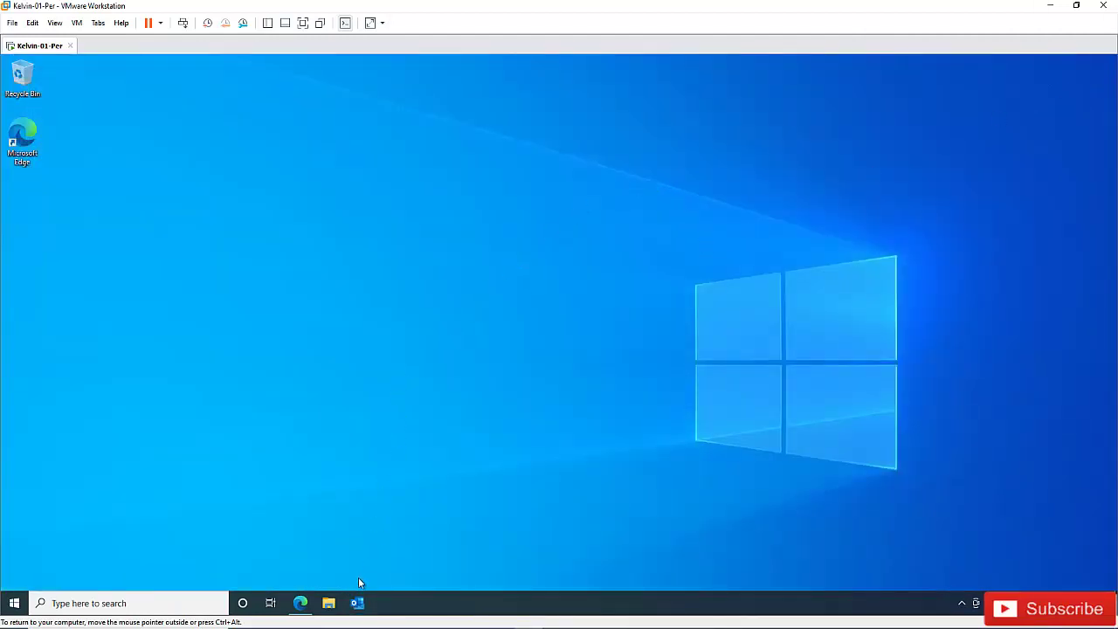
click(357, 602)
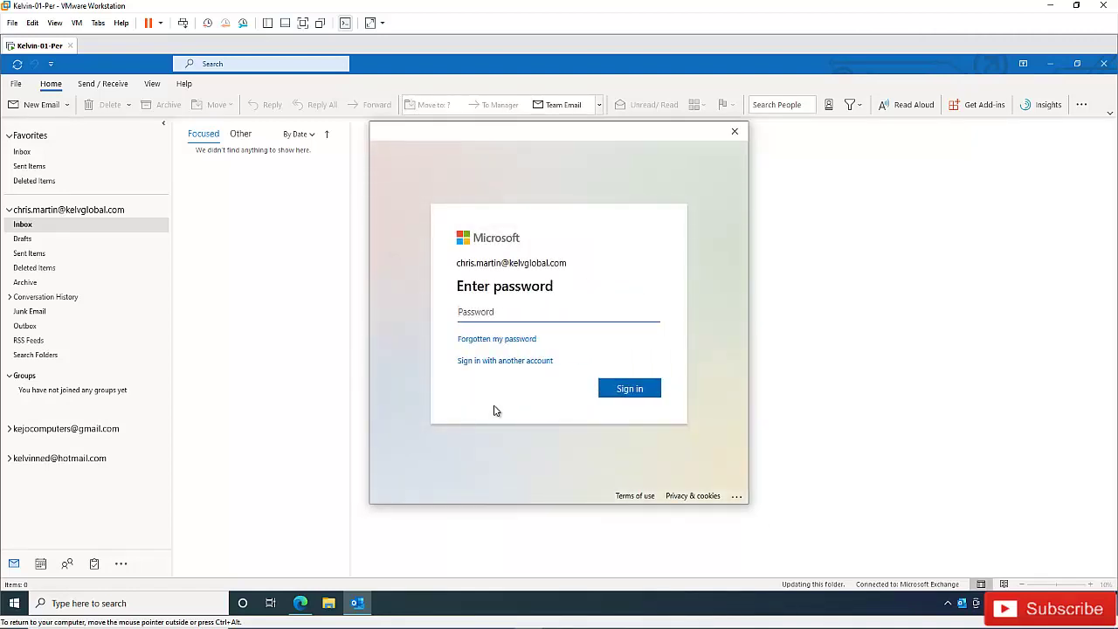
Enter the new account password in Outlook's sign-in prompt and sign in.
text(**)
click(625, 390)
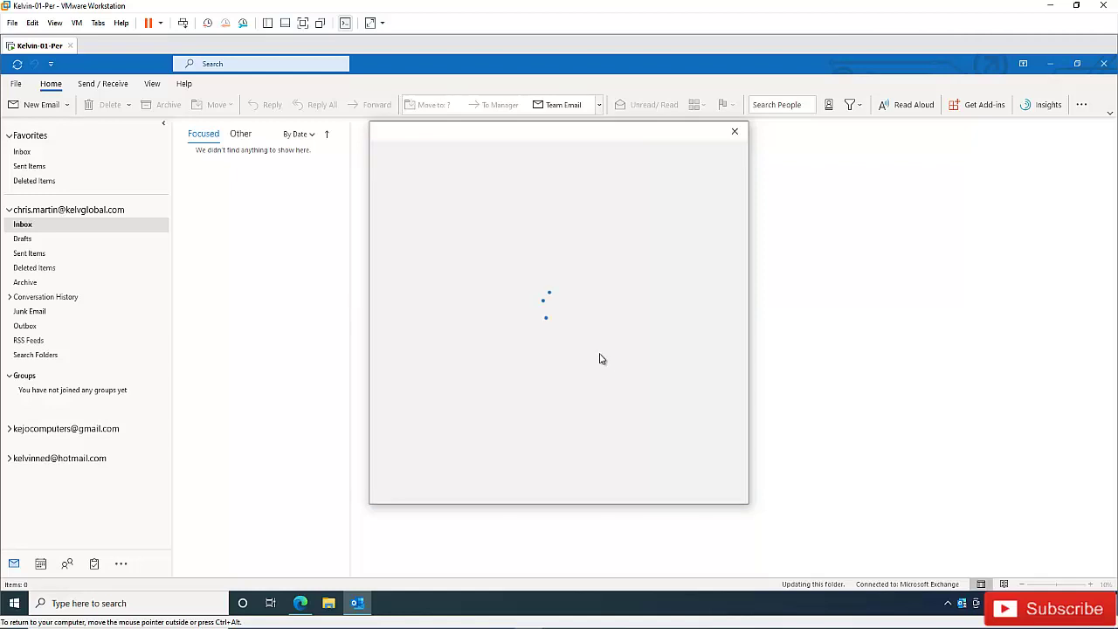